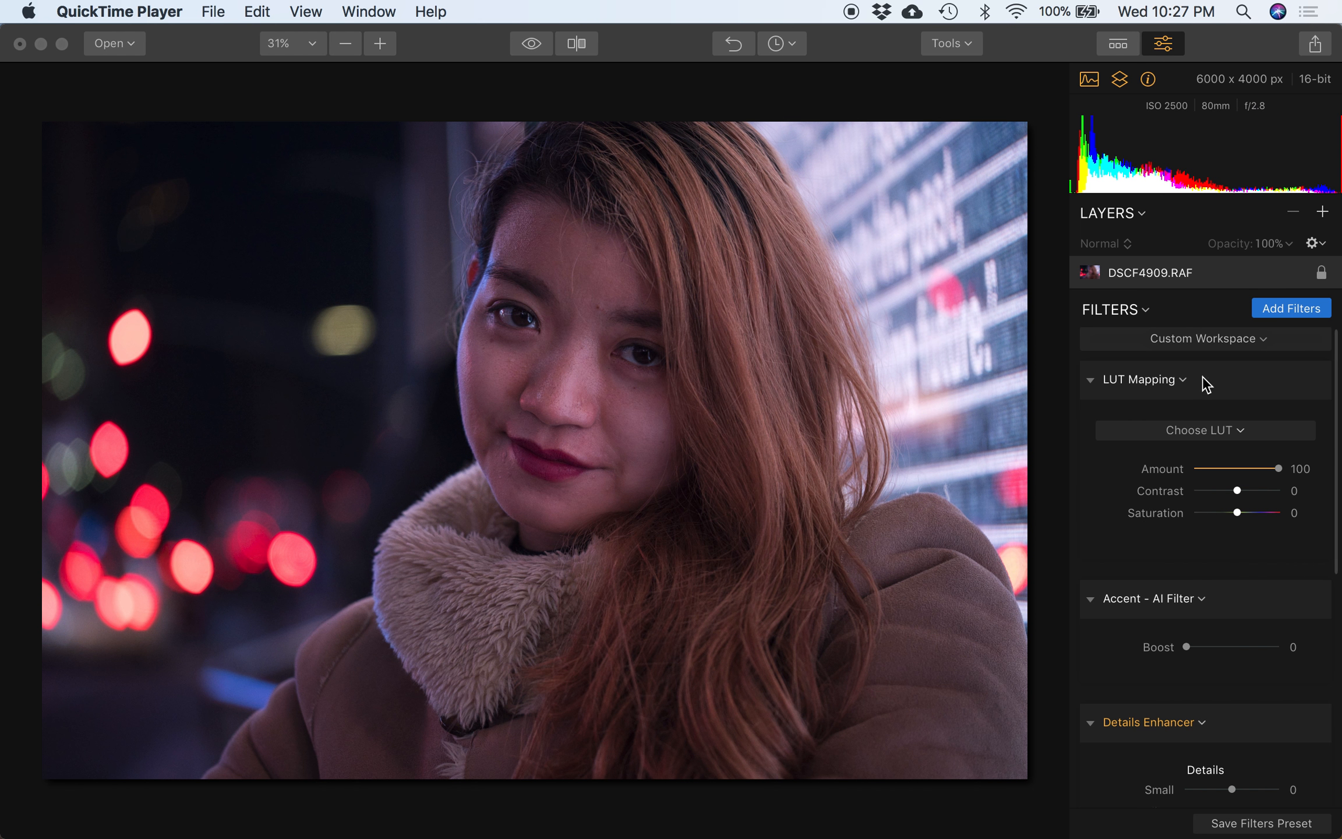
Mark the LUT Mapping filter as a favourite in the filters catalog and close the catalog
click(1288, 313)
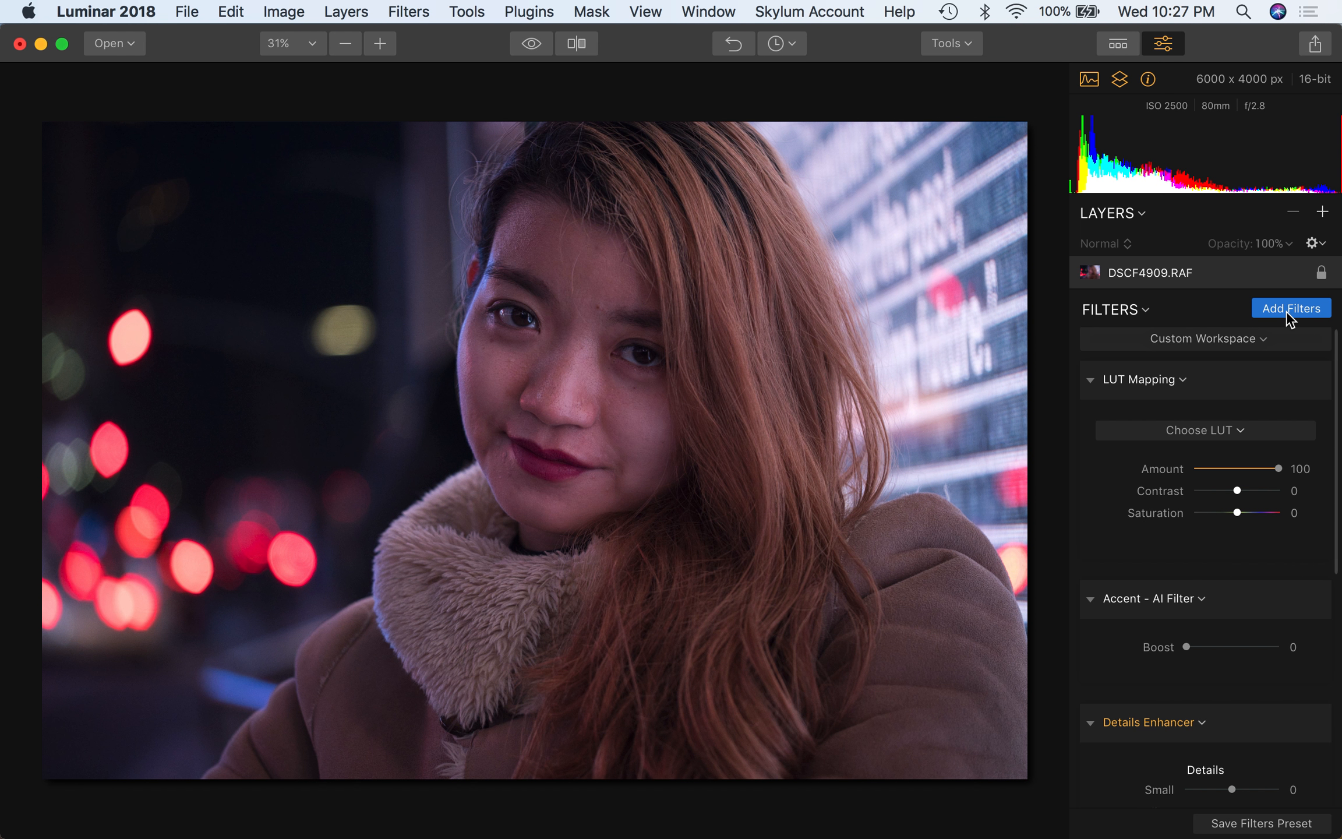
click(1287, 309)
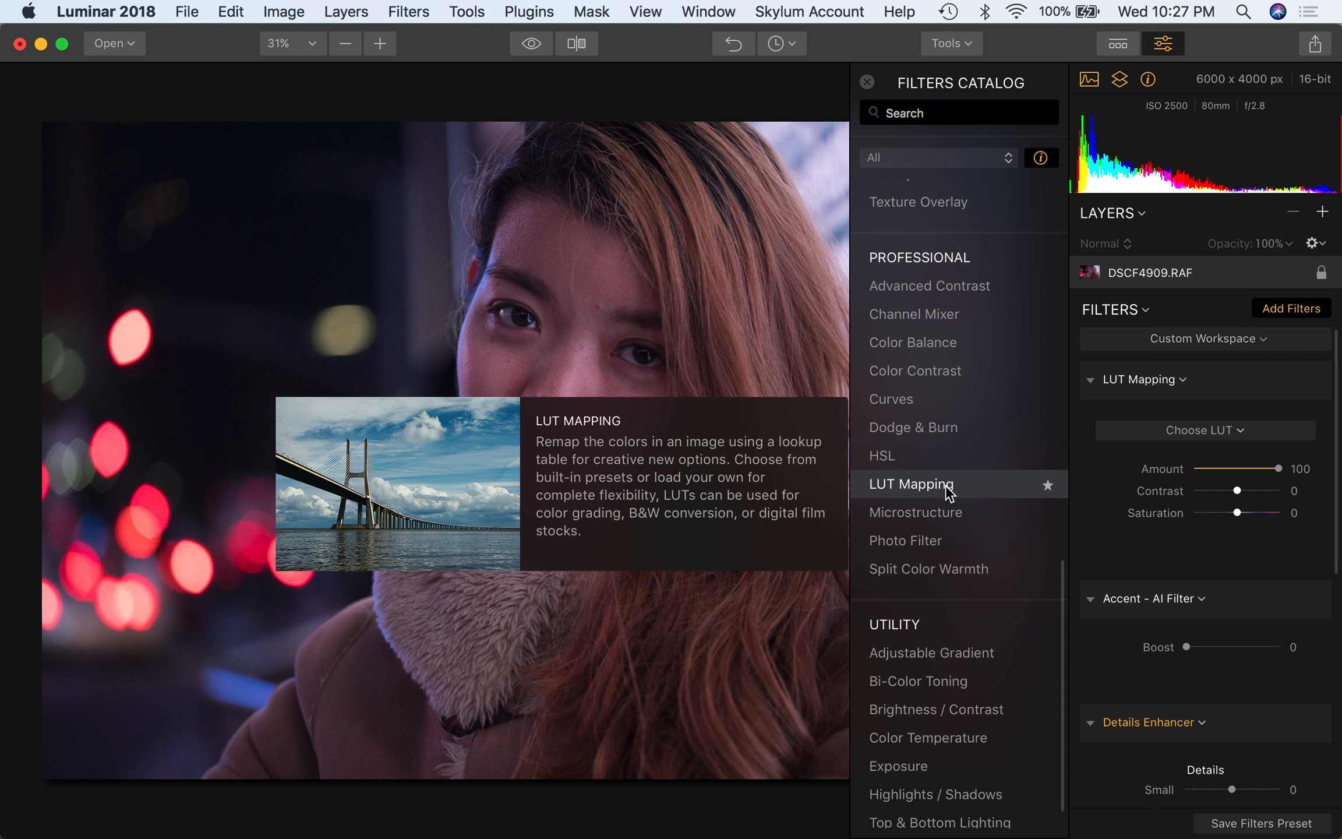
click(1049, 485)
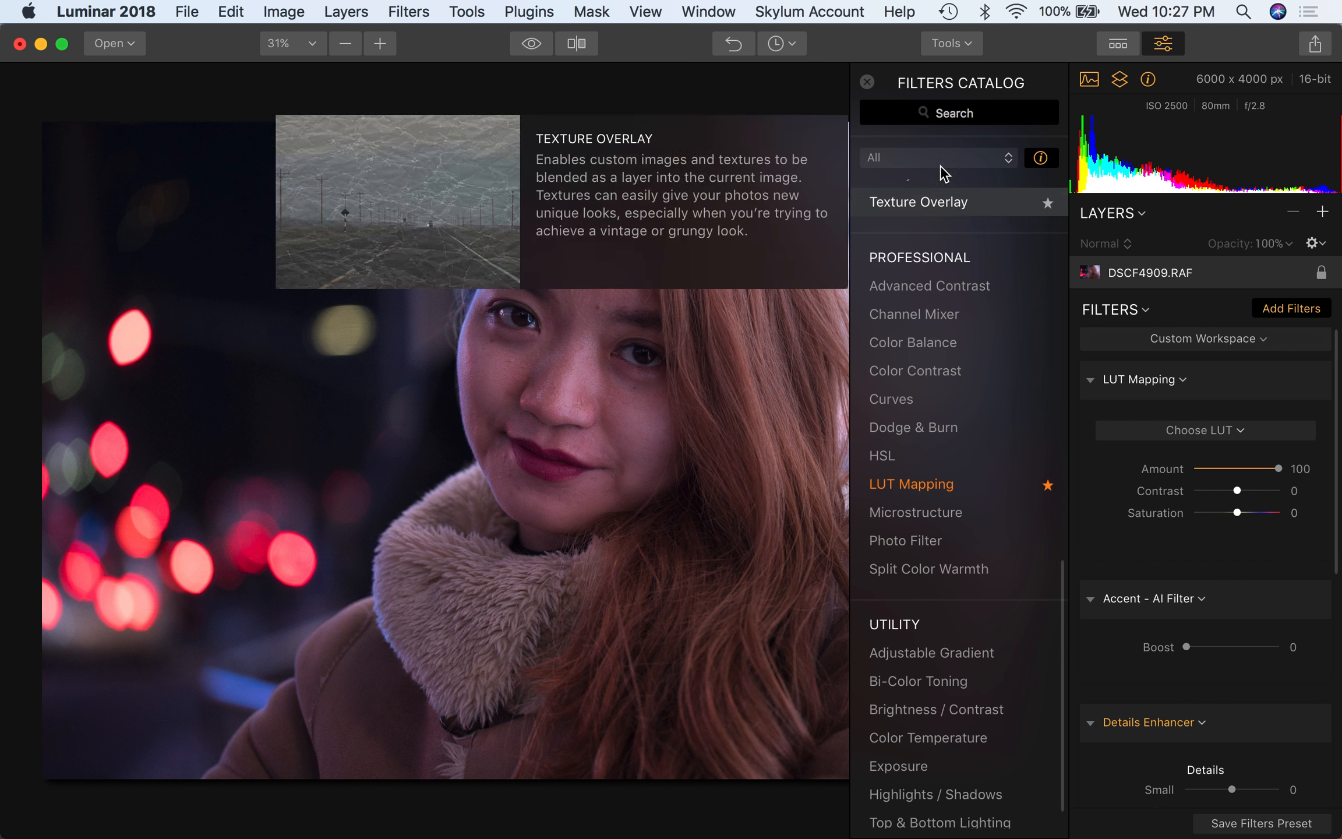
click(868, 82)
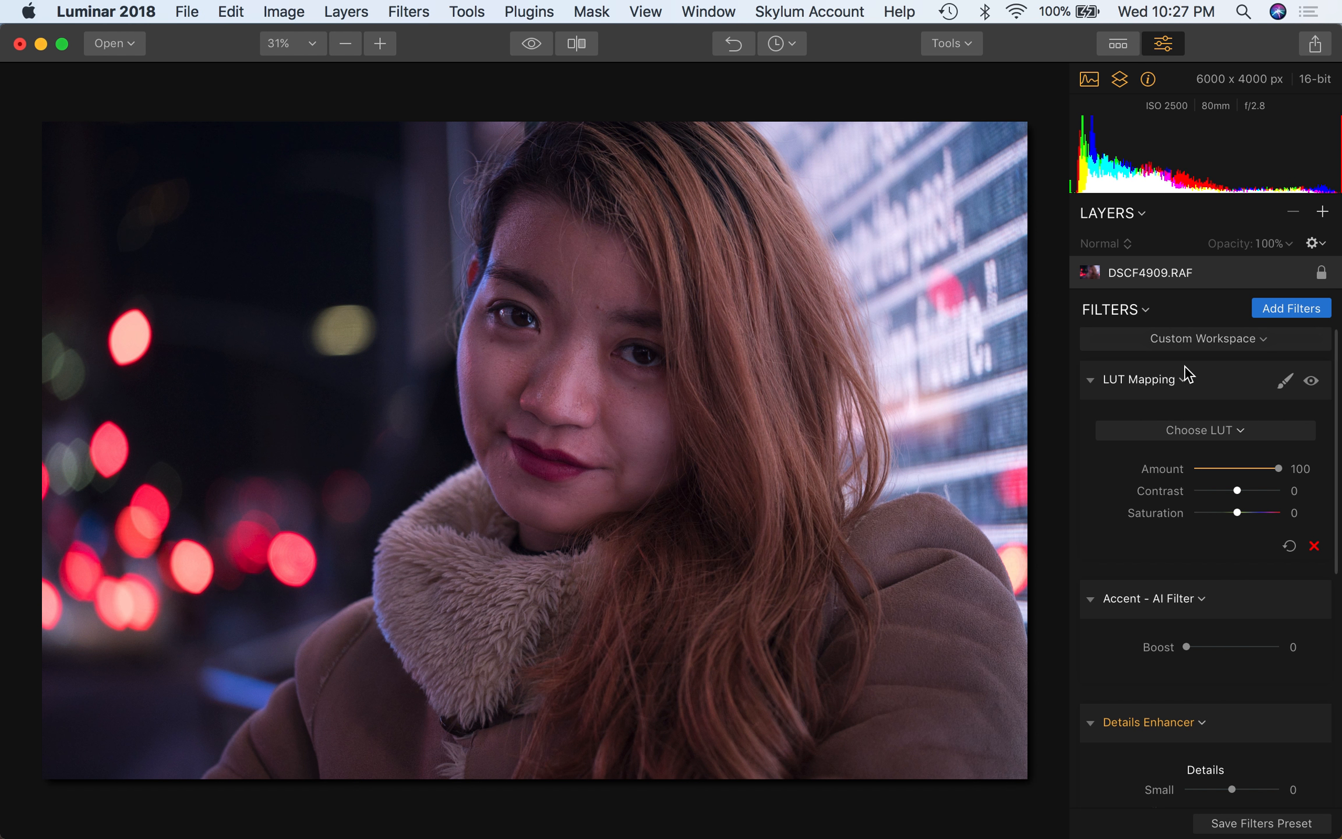
Load the custom LUT file Classic Chrome.3dl from the Fujifilm3DLc3 folder into LUT Mapping and compare the result with the original photo
click(1237, 434)
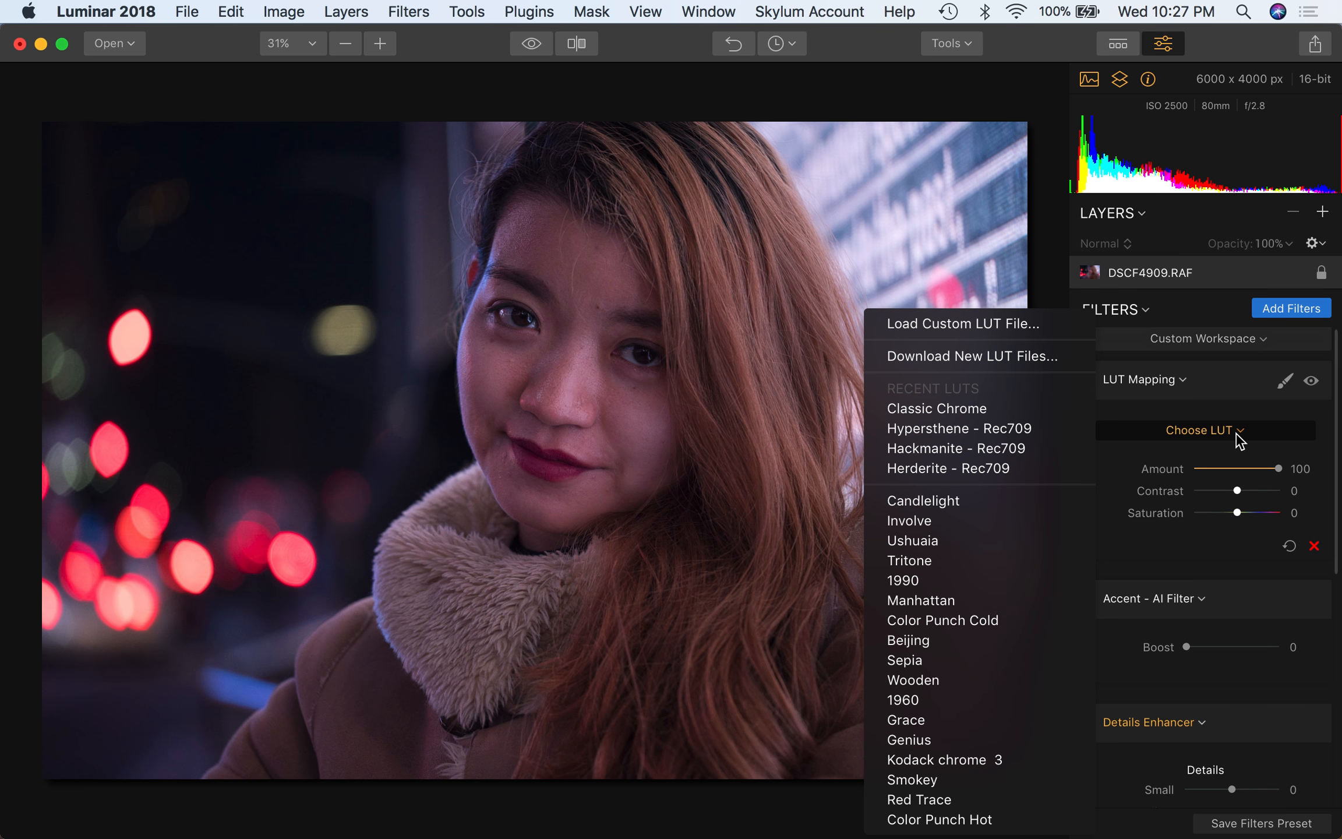
click(1020, 328)
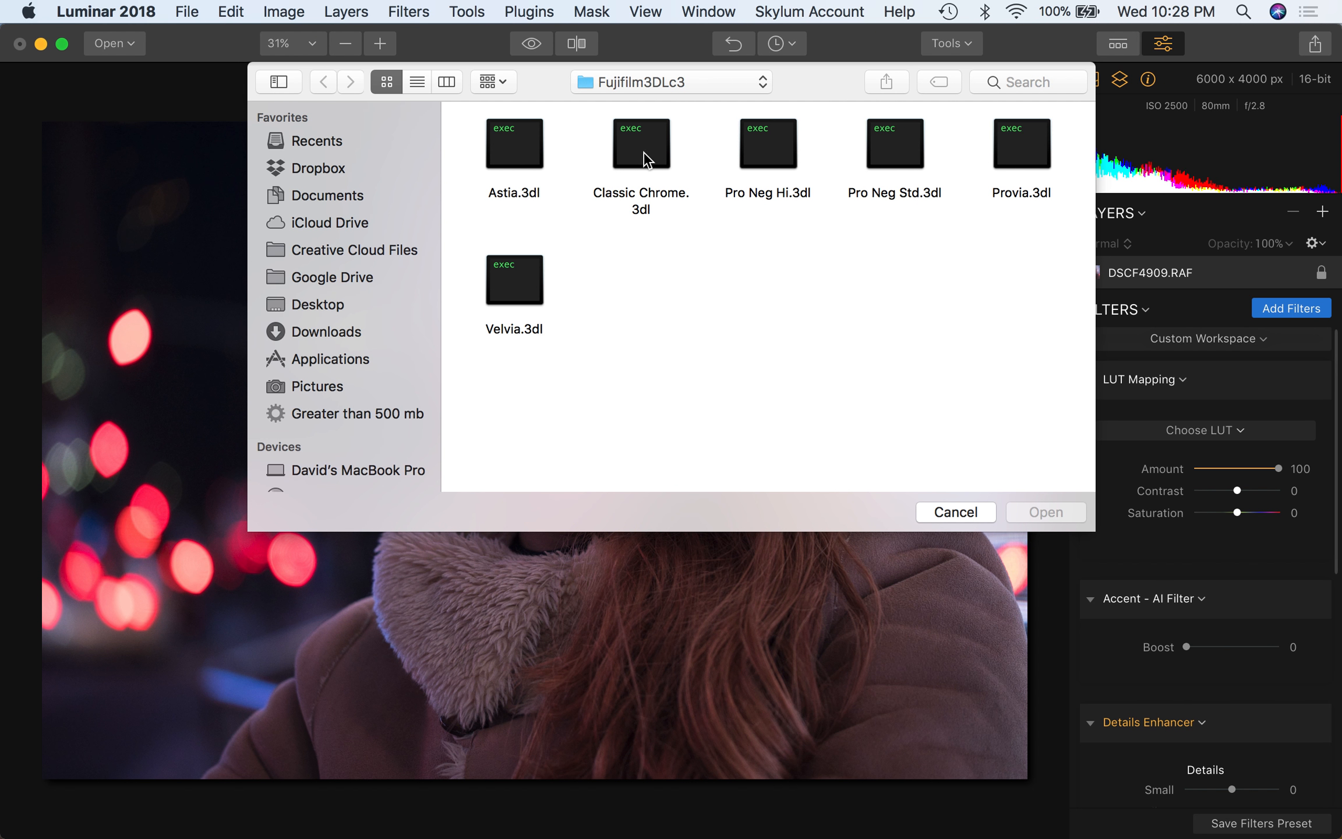
click(642, 151)
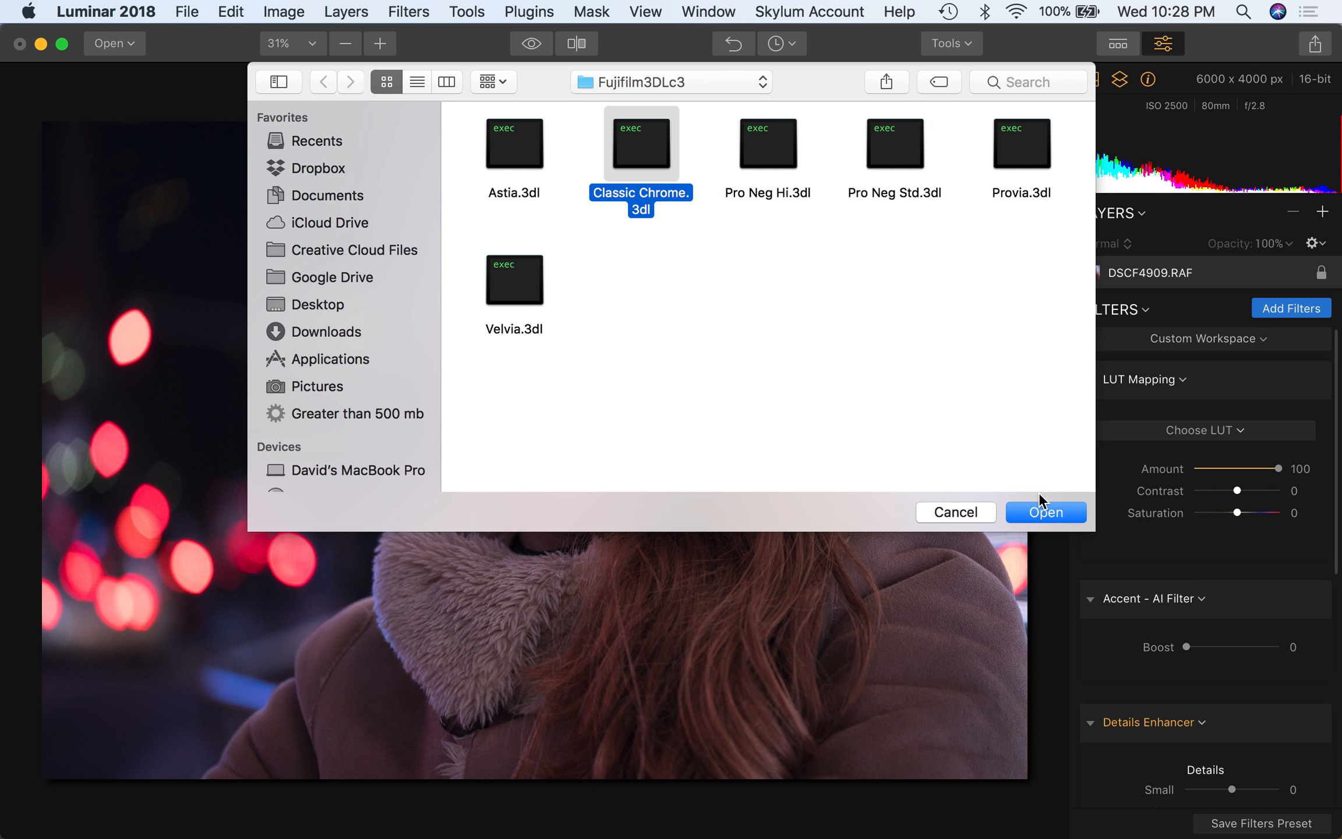
click(1052, 510)
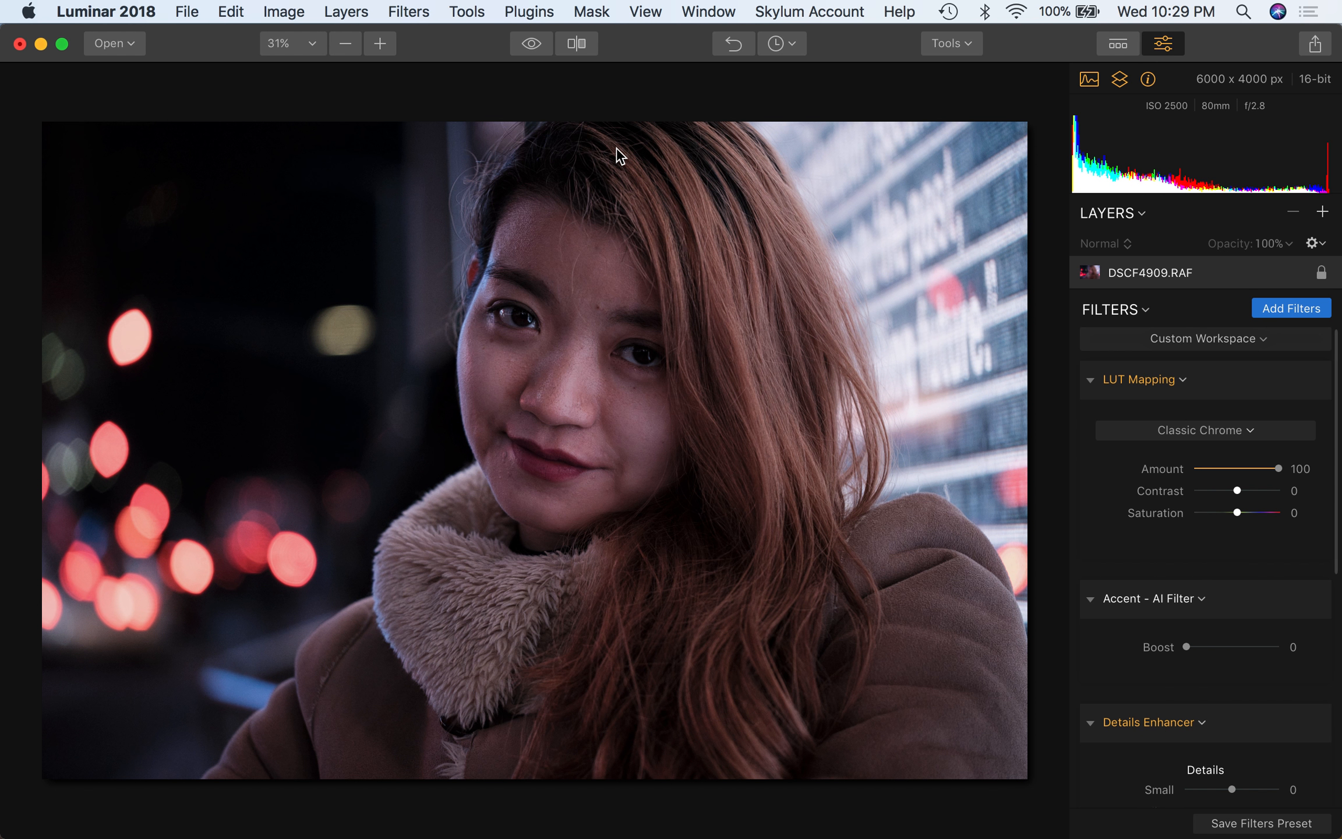
click(534, 46)
click(529, 43)
Set the LUT Mapping amount to 100 and the Accent - AI Filter boost to 15
mouse_move(1281, 473)
mouse_down()
mouse_move(1213, 473)
mouse_move(1294, 467)
mouse_up()
click(1213, 647)
drag(1212, 648, 1197, 648)
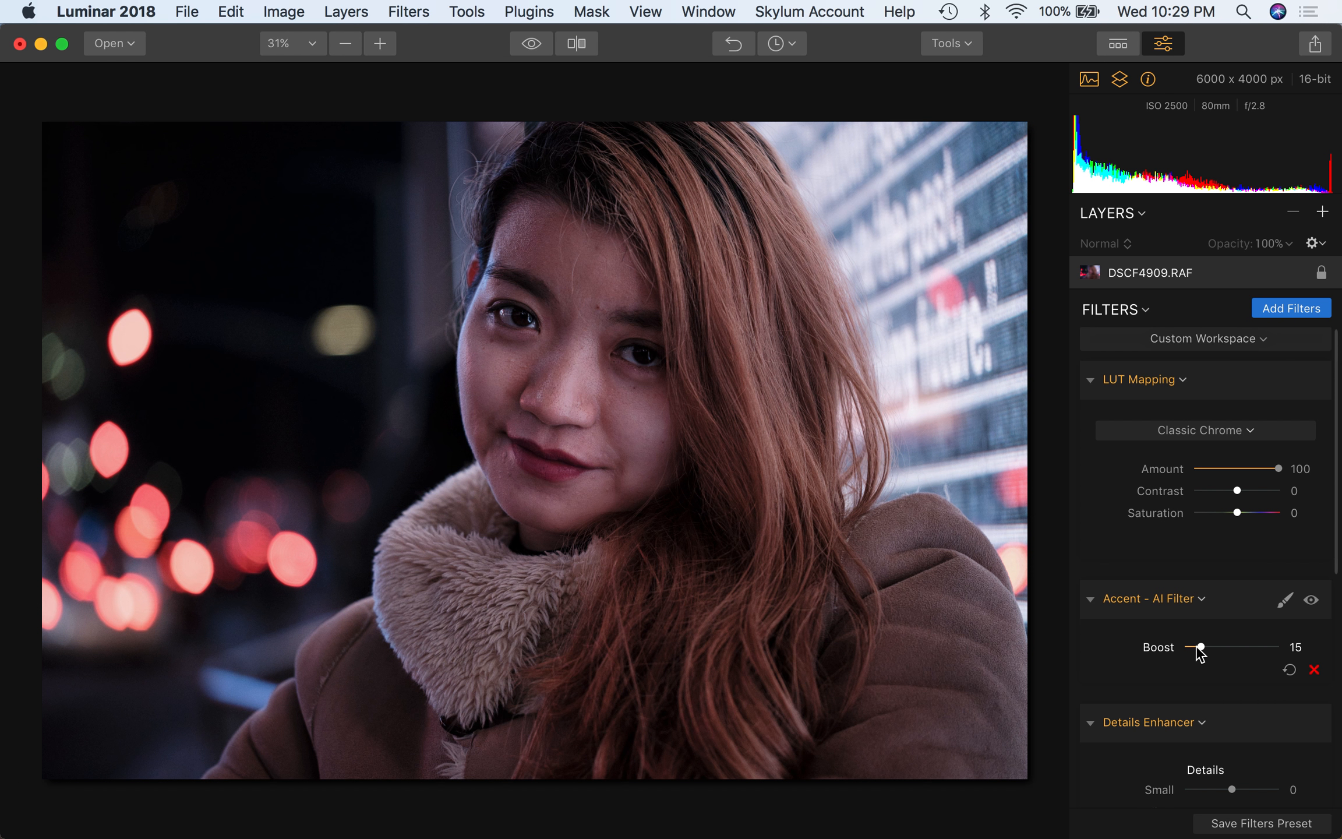
Add the Structure filter from the filters catalog and set its amount to -59
scroll(1199, 651, down, 10)
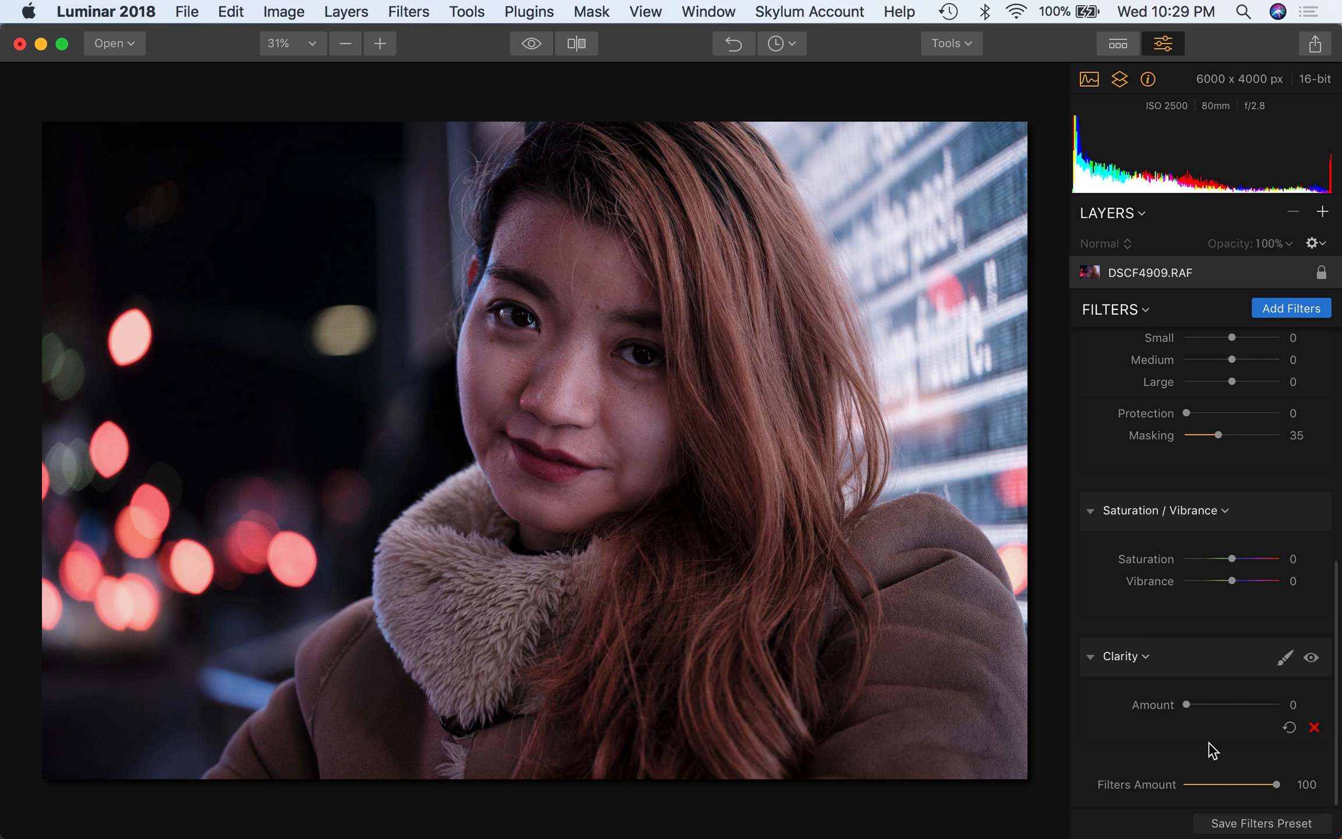
scroll(1209, 751, up, 10)
click(1277, 308)
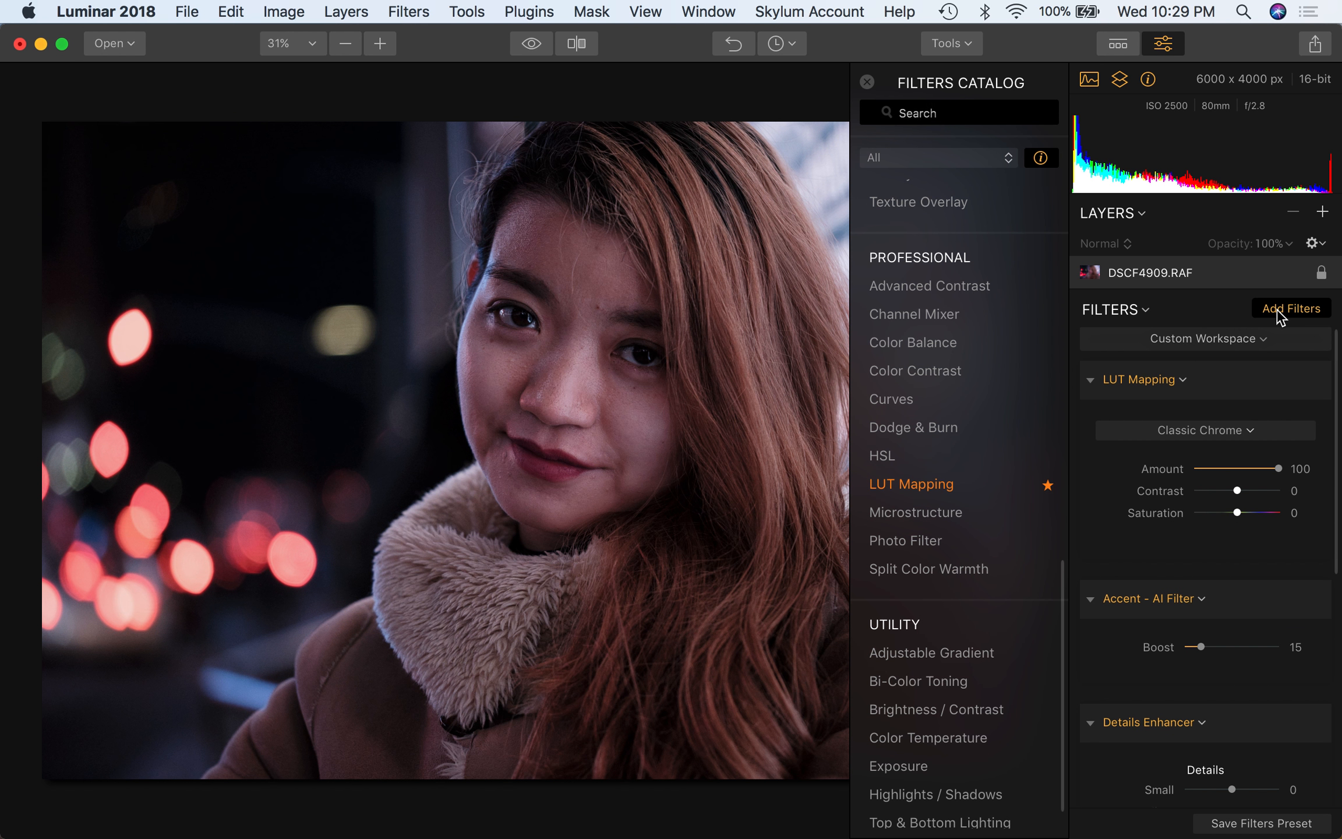
scroll(926, 343, up, 10)
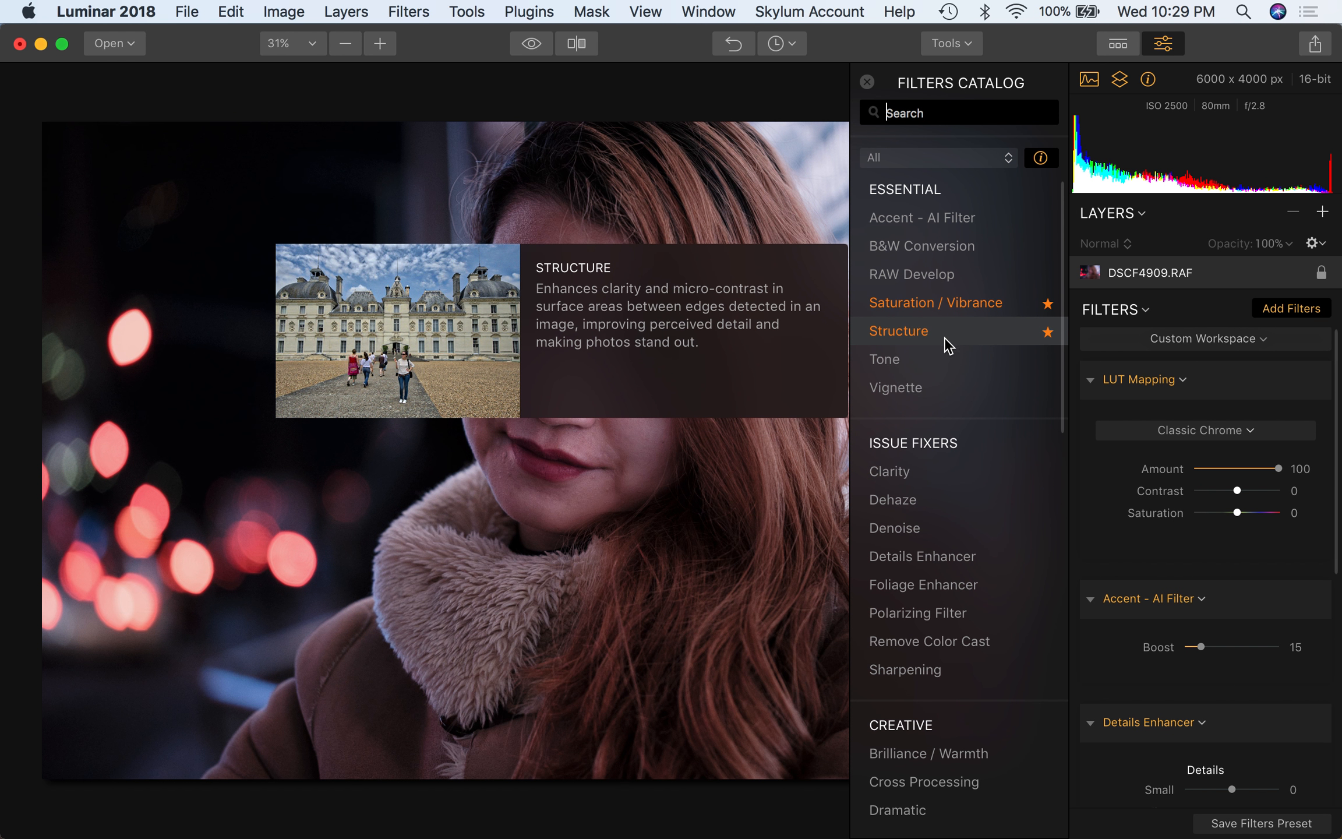
click(944, 337)
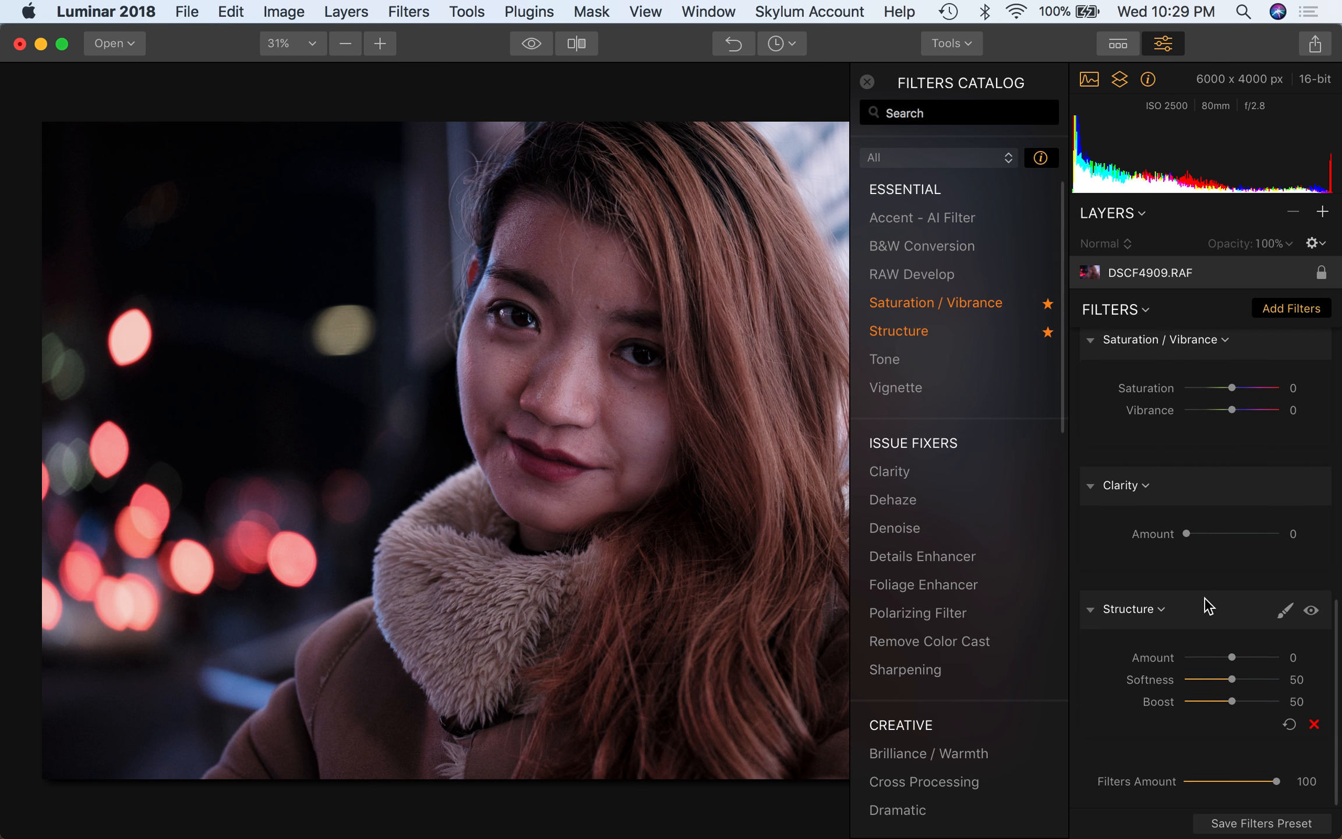
click(1204, 661)
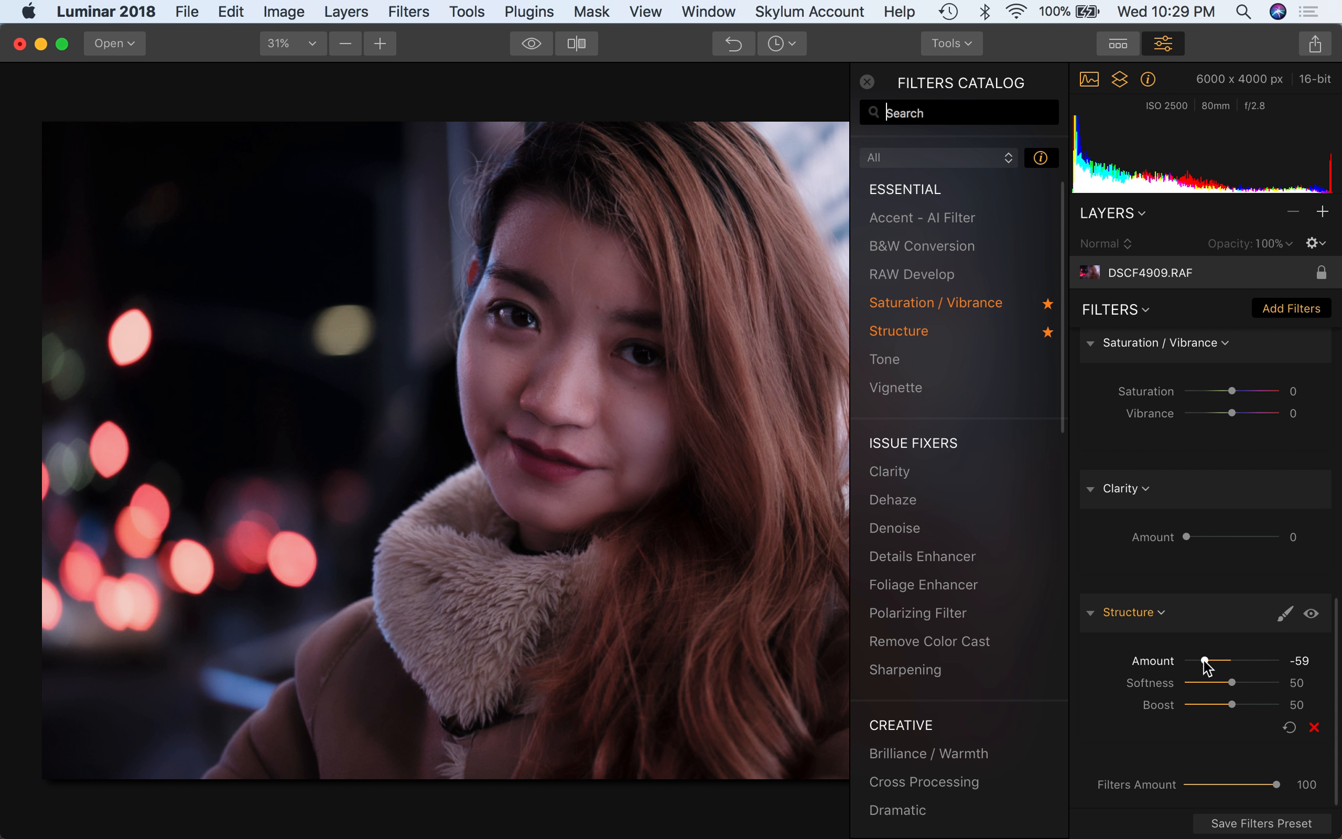
click(866, 82)
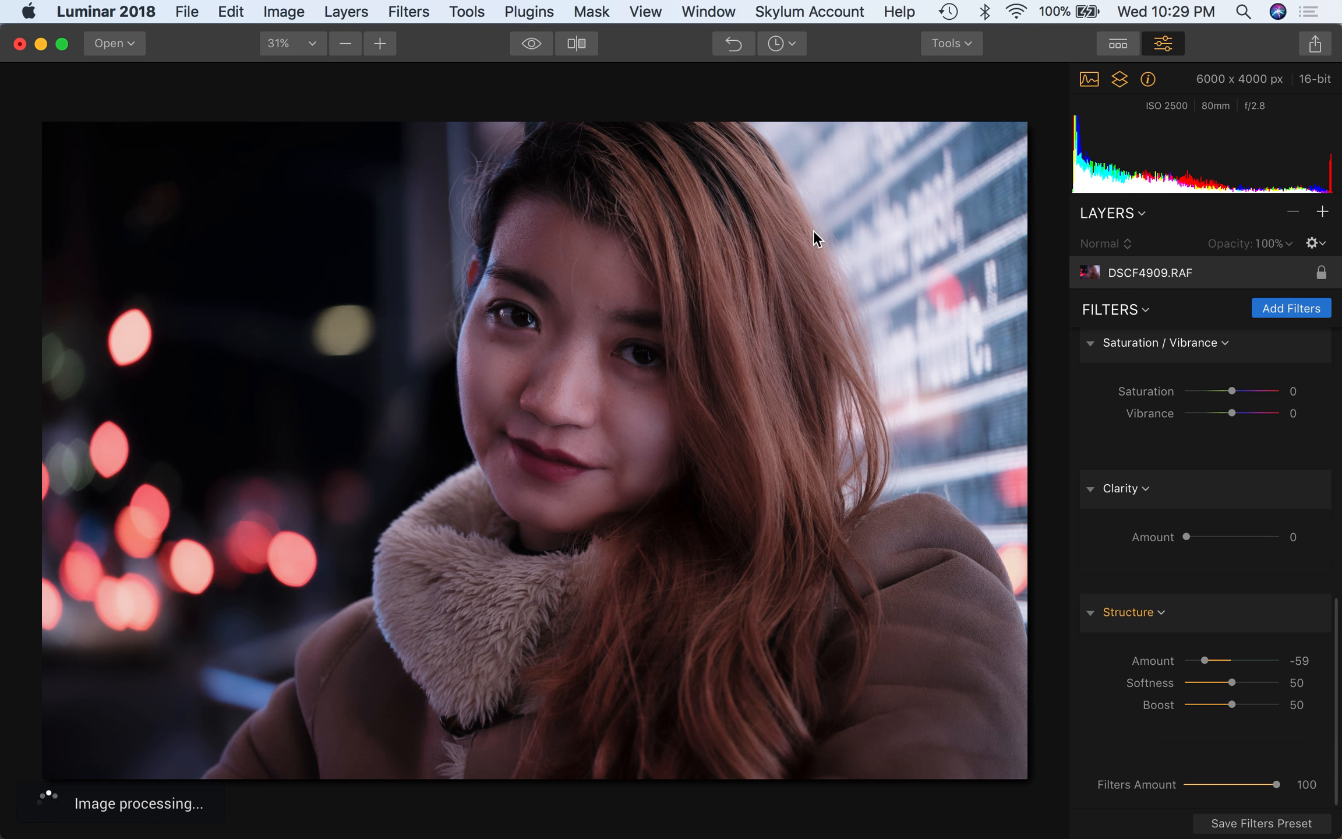
Paint a mask for the Structure filter over the woman's face, reducing the brush size to 40, and compare with the original photo
click(1285, 613)
click(1226, 640)
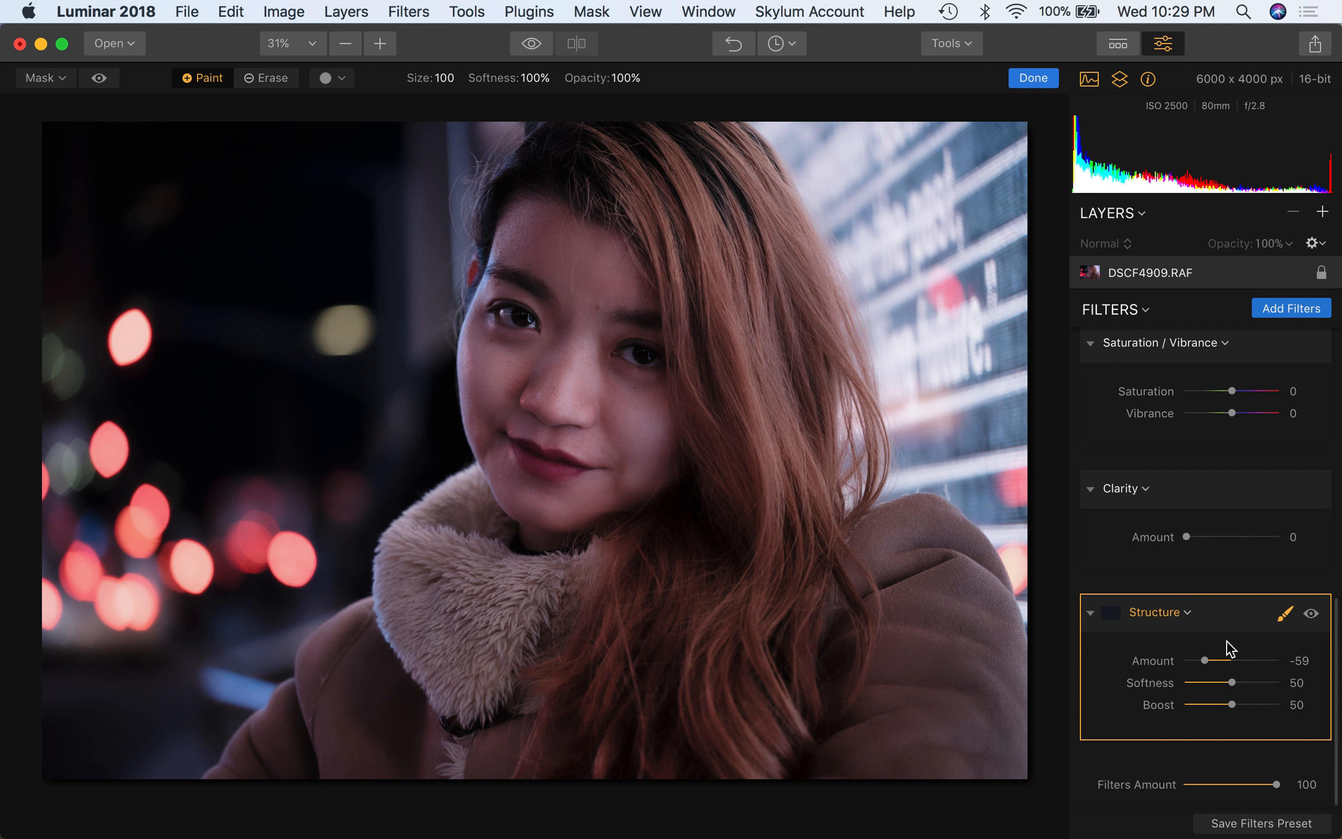
key(bracketleft)
key(bracketleft)
key(bracketleft)
key(bracketleft)
mouse_move(632, 466)
mouse_down()
mouse_move(604, 421)
mouse_move(644, 434)
mouse_move(651, 420)
mouse_move(561, 374)
mouse_move(525, 385)
mouse_move(596, 389)
mouse_move(496, 369)
mouse_move(572, 368)
mouse_move(594, 315)
mouse_move(646, 285)
mouse_move(567, 272)
mouse_move(533, 234)
mouse_move(509, 247)
mouse_move(573, 261)
mouse_move(548, 364)
mouse_move(481, 366)
mouse_move(557, 415)
mouse_move(538, 422)
mouse_move(627, 463)
mouse_move(561, 505)
mouse_move(622, 493)
mouse_move(525, 502)
mouse_move(477, 424)
mouse_move(512, 478)
mouse_move(485, 411)
mouse_move(545, 503)
mouse_move(634, 468)
mouse_move(512, 423)
mouse_move(584, 395)
mouse_move(566, 388)
mouse_move(609, 289)
mouse_move(620, 391)
mouse_move(658, 406)
mouse_move(645, 435)
mouse_move(510, 402)
mouse_move(603, 385)
mouse_up()
key(bracketleft)
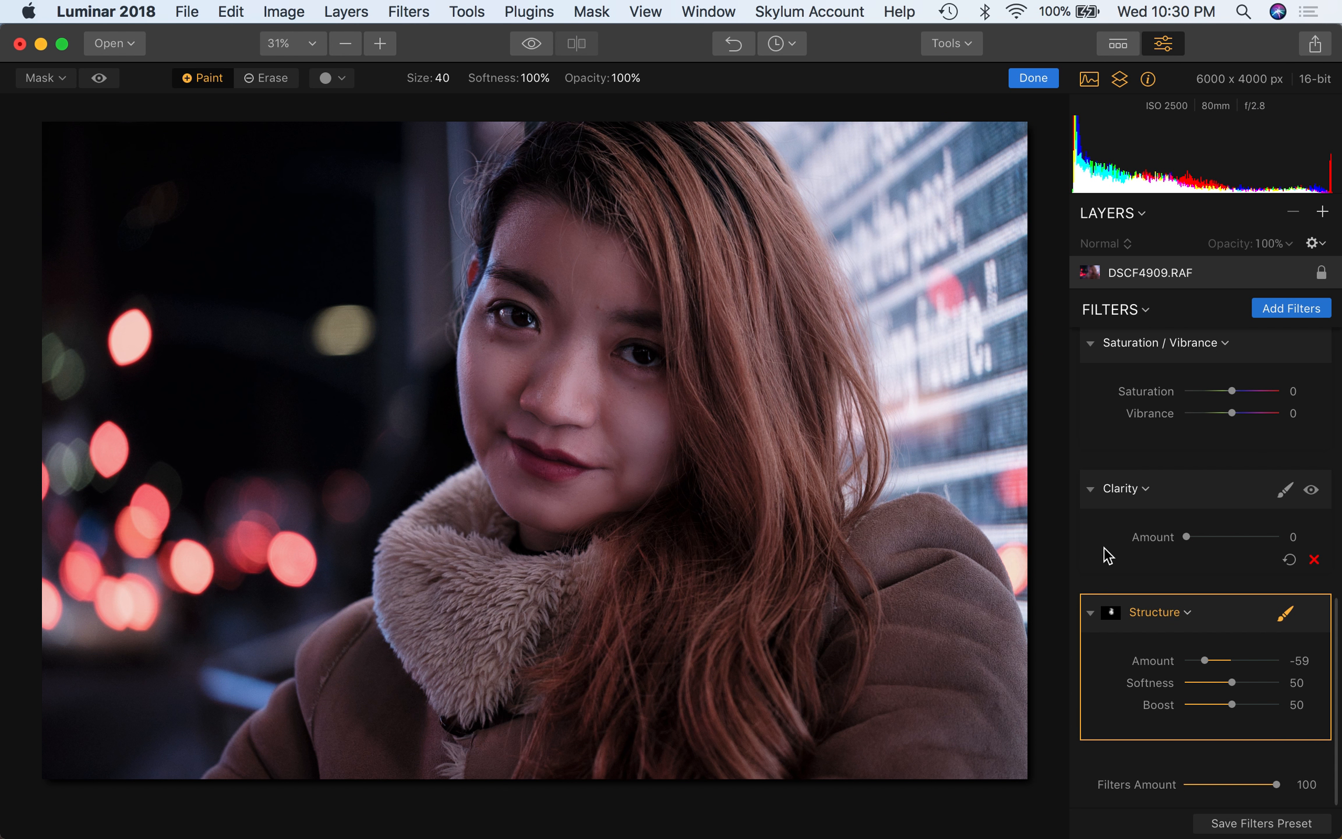
click(532, 44)
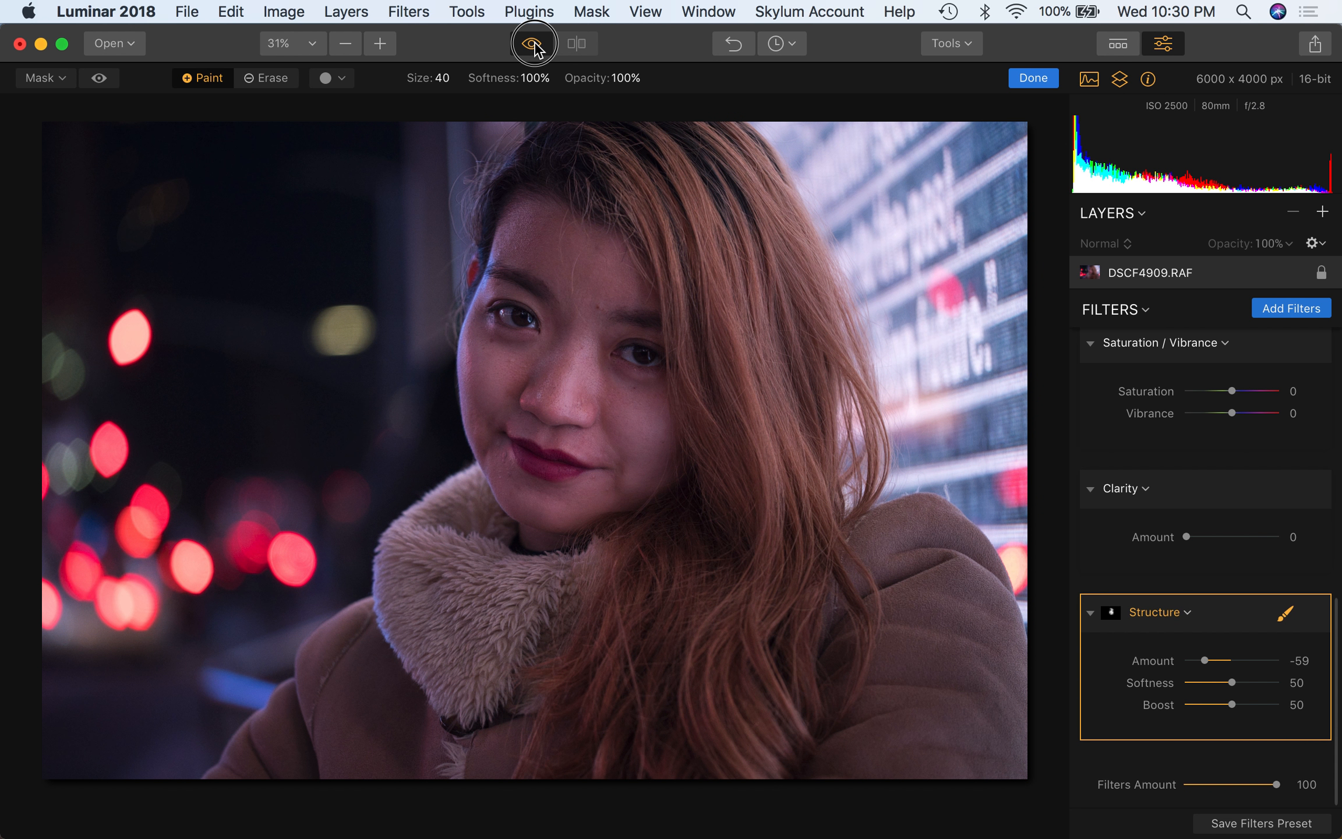
click(532, 44)
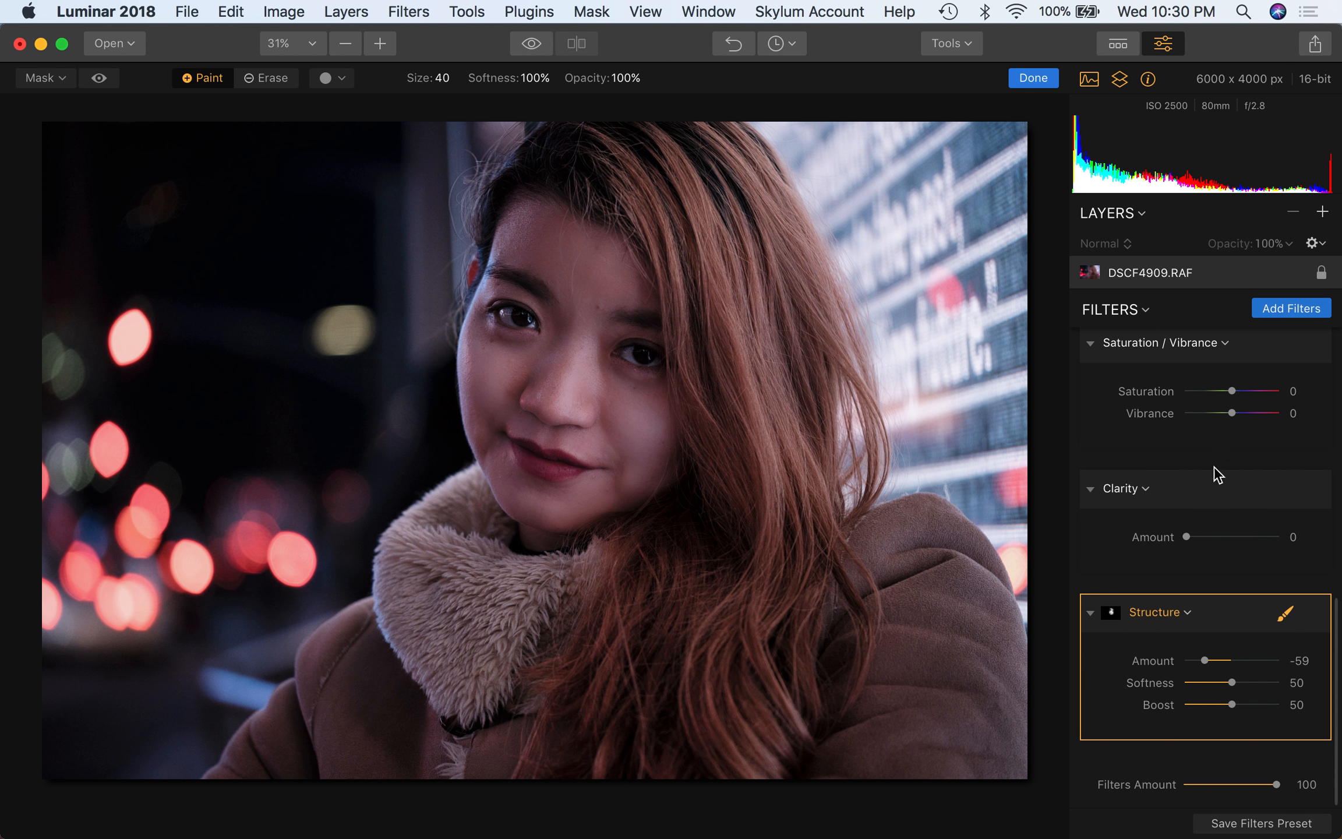
Try the Herderite - Rec709 and Involve LUTs in LUT Mapping
scroll(1212, 464, up, 10)
scroll(1218, 477, down, 1)
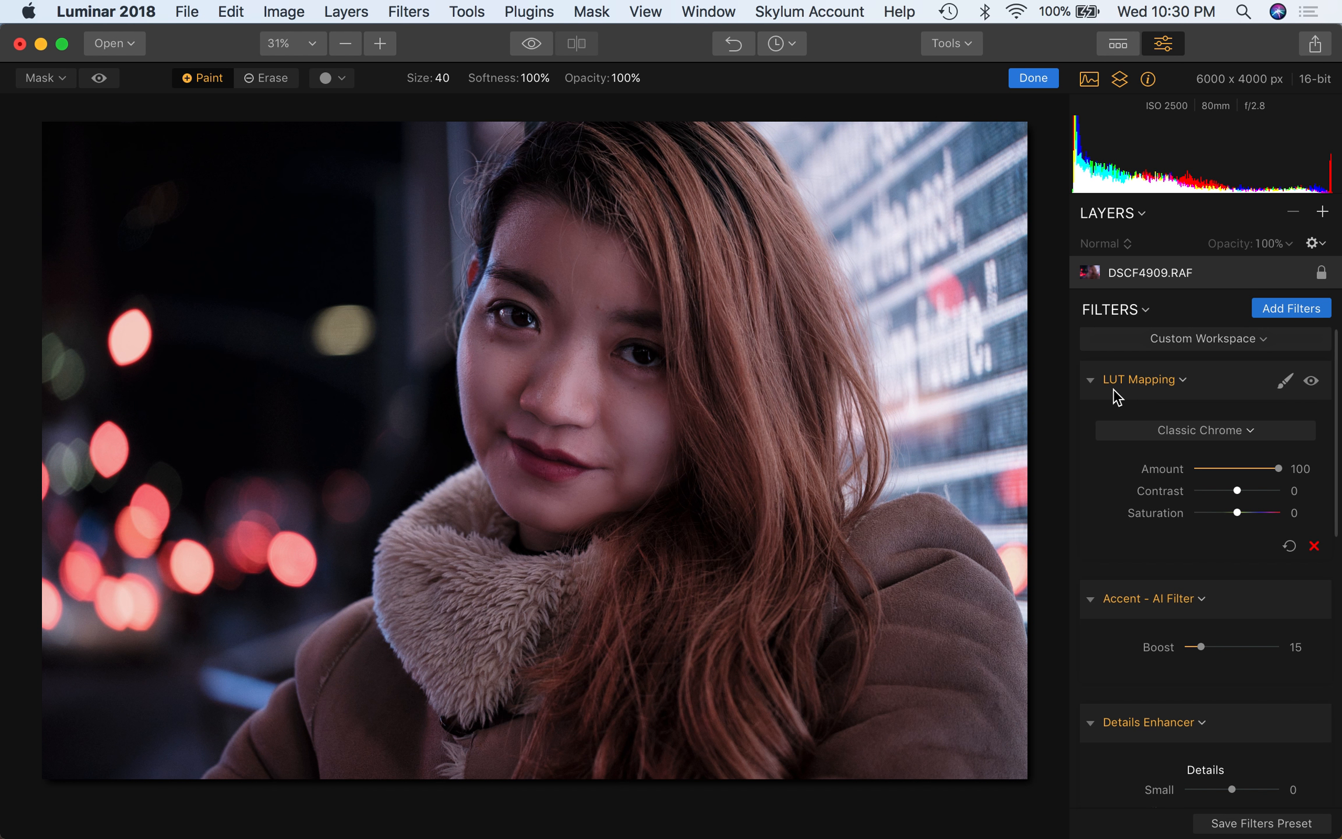
click(1240, 441)
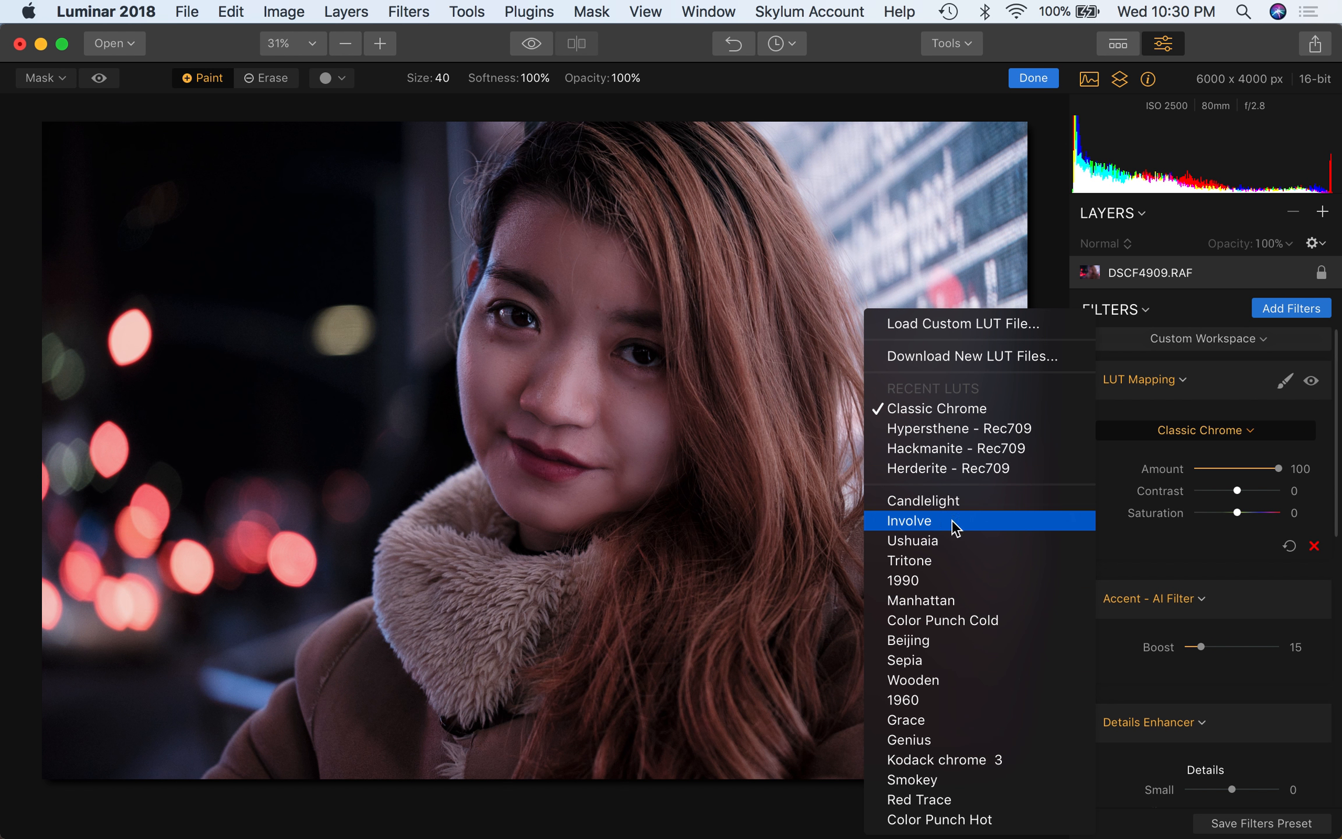
click(956, 468)
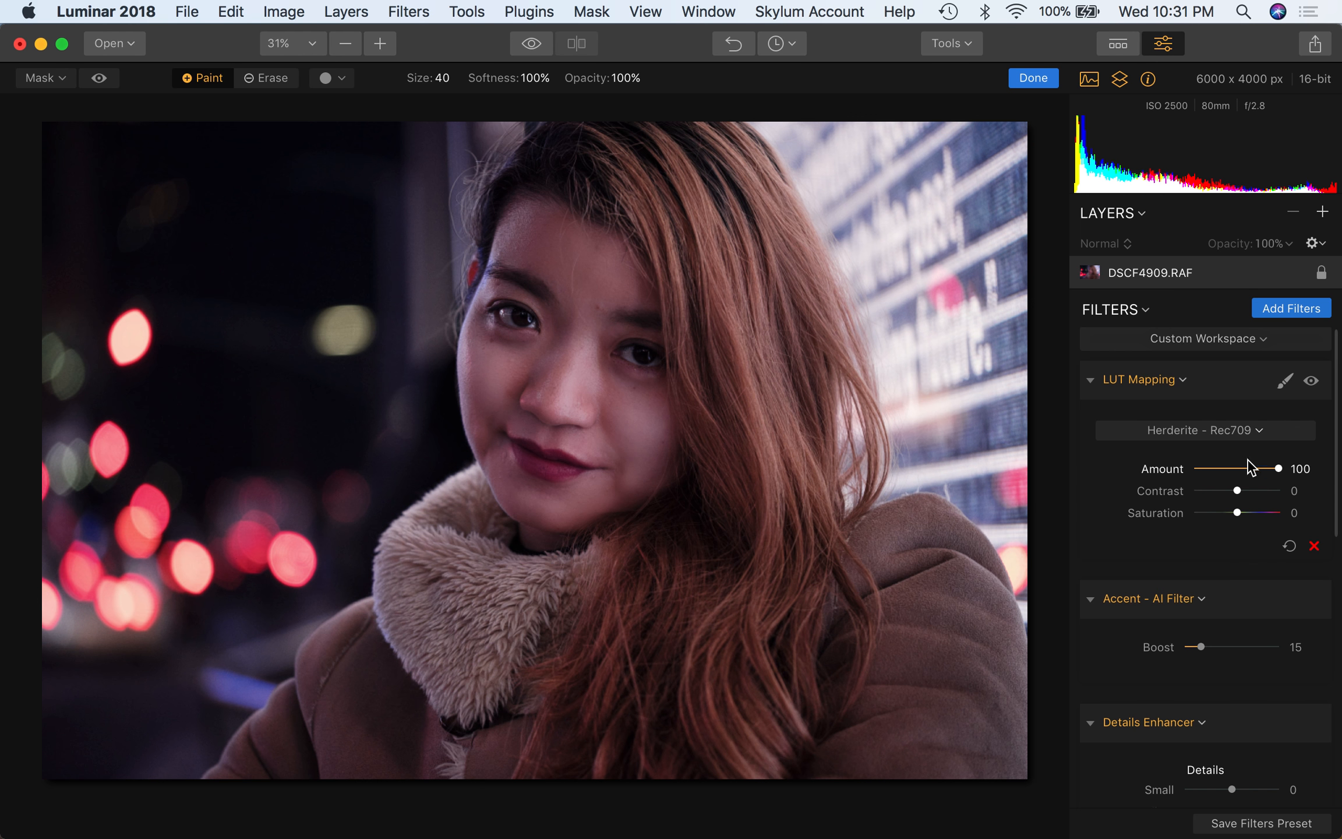
click(1247, 434)
click(993, 520)
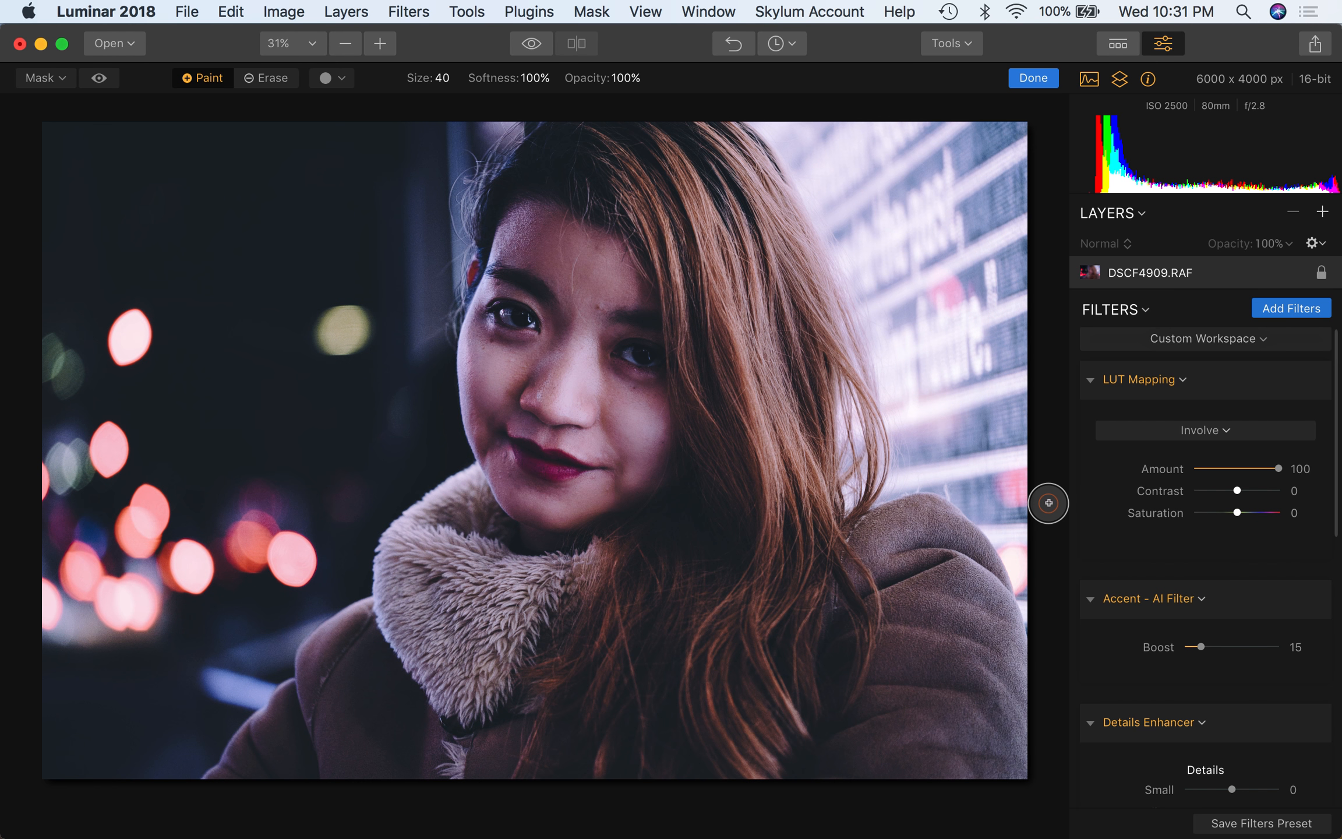
Apply the Manhattan LUT in LUT Mapping with amount 49, contrast -46 and saturation -27
click(1222, 431)
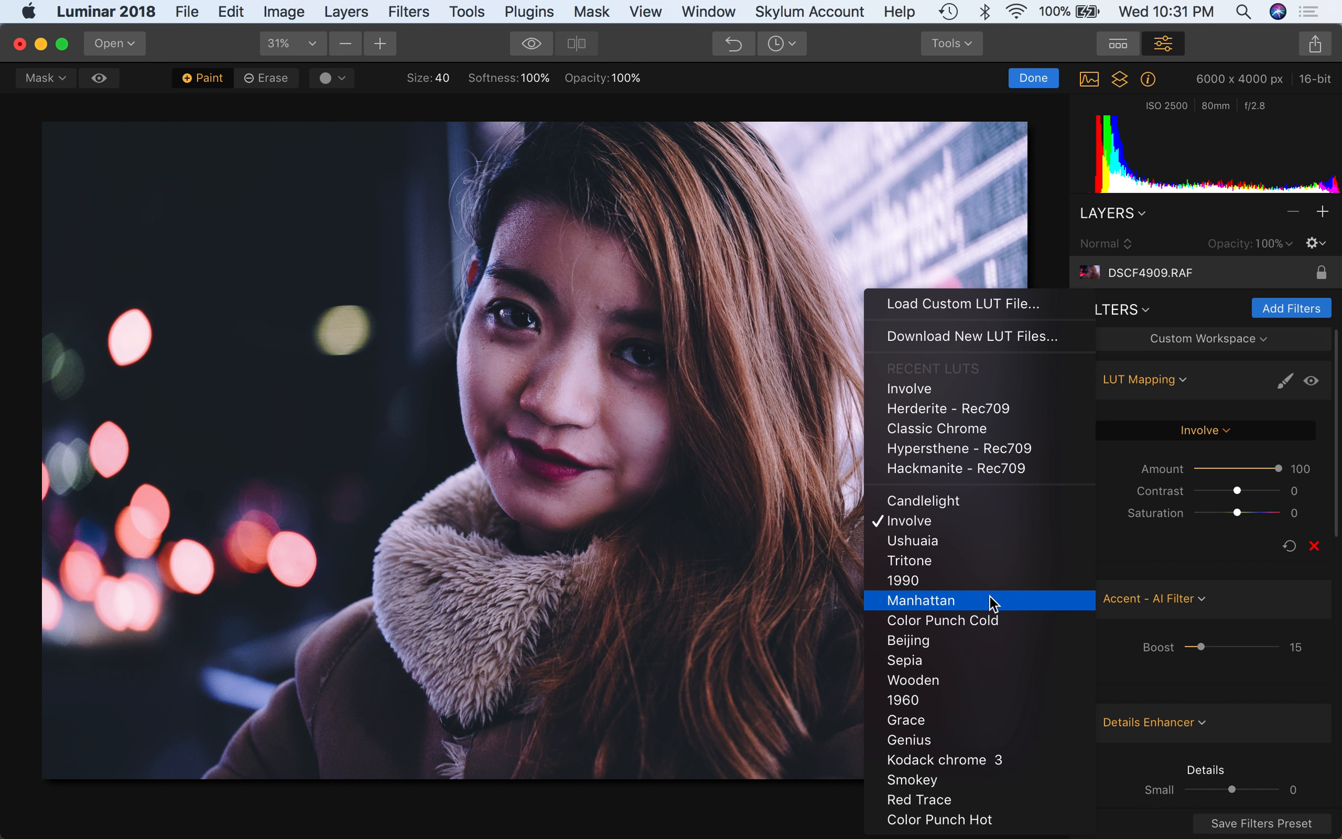
click(968, 601)
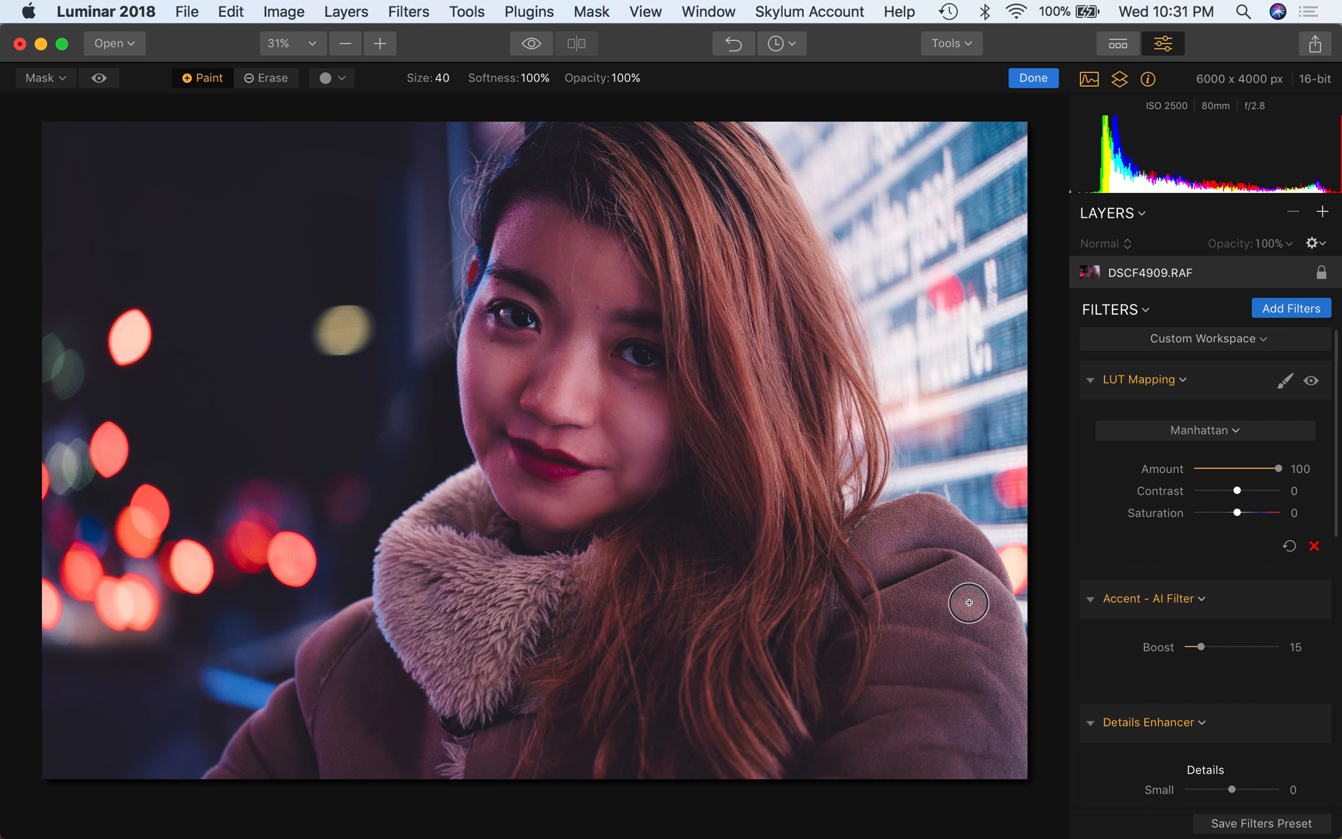
drag(1279, 472, 1228, 519)
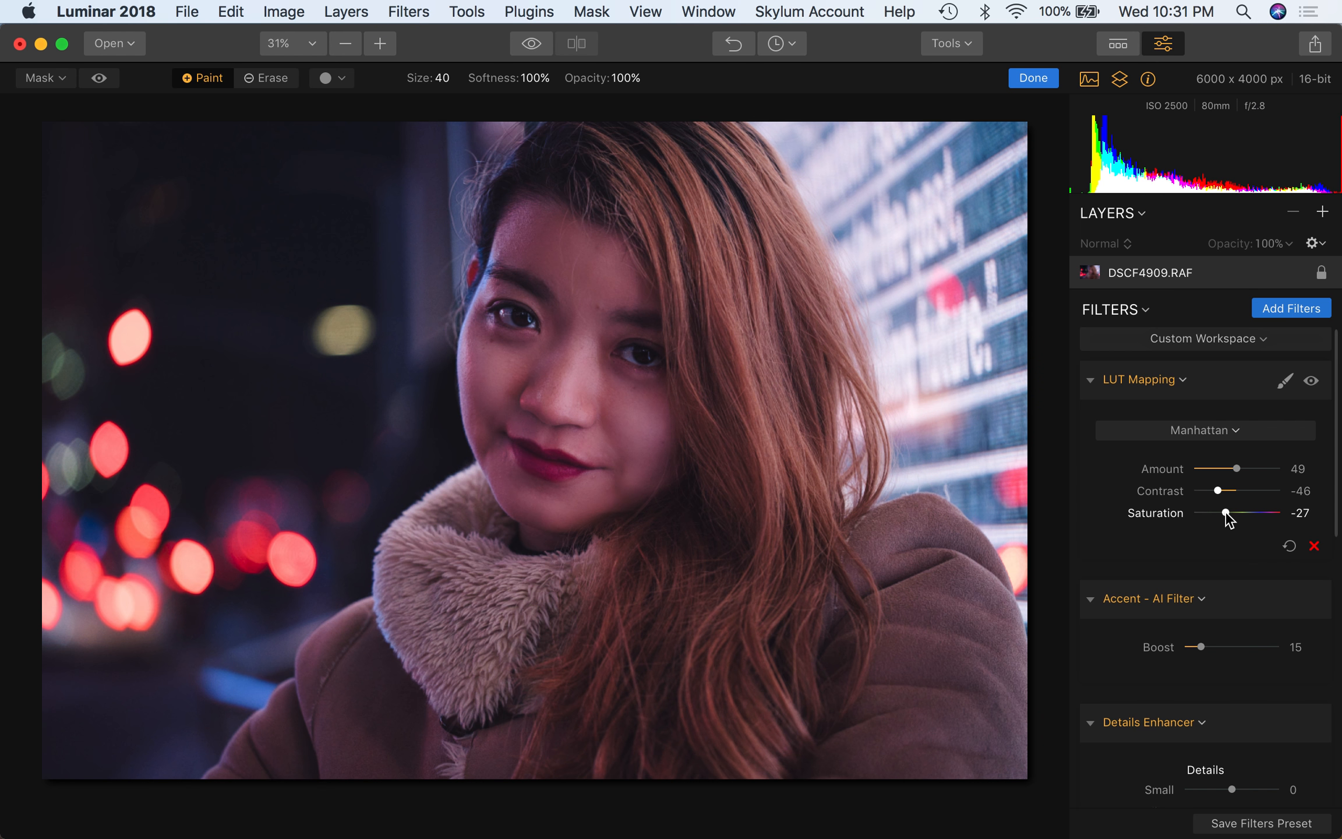
scroll(1229, 636, down, 1)
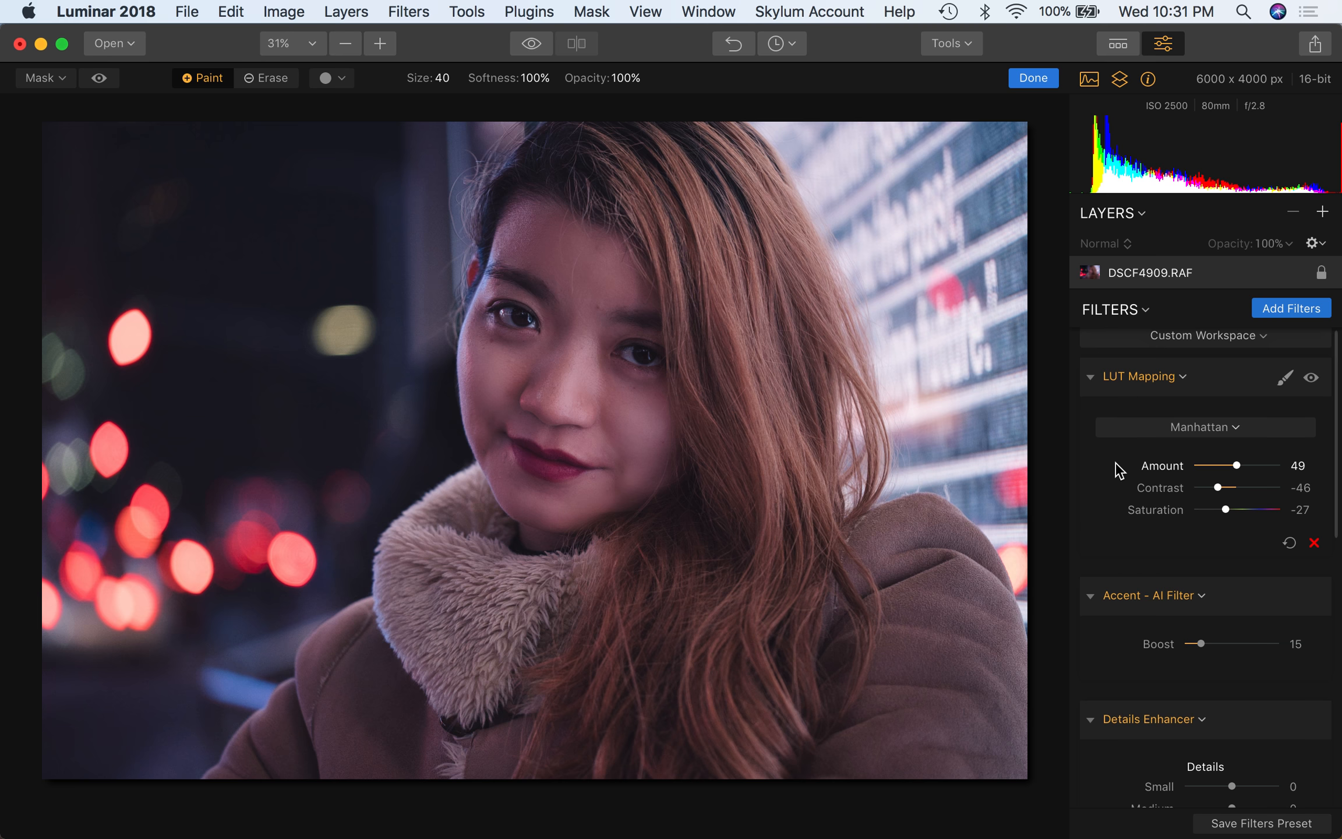
key(super+Tab)
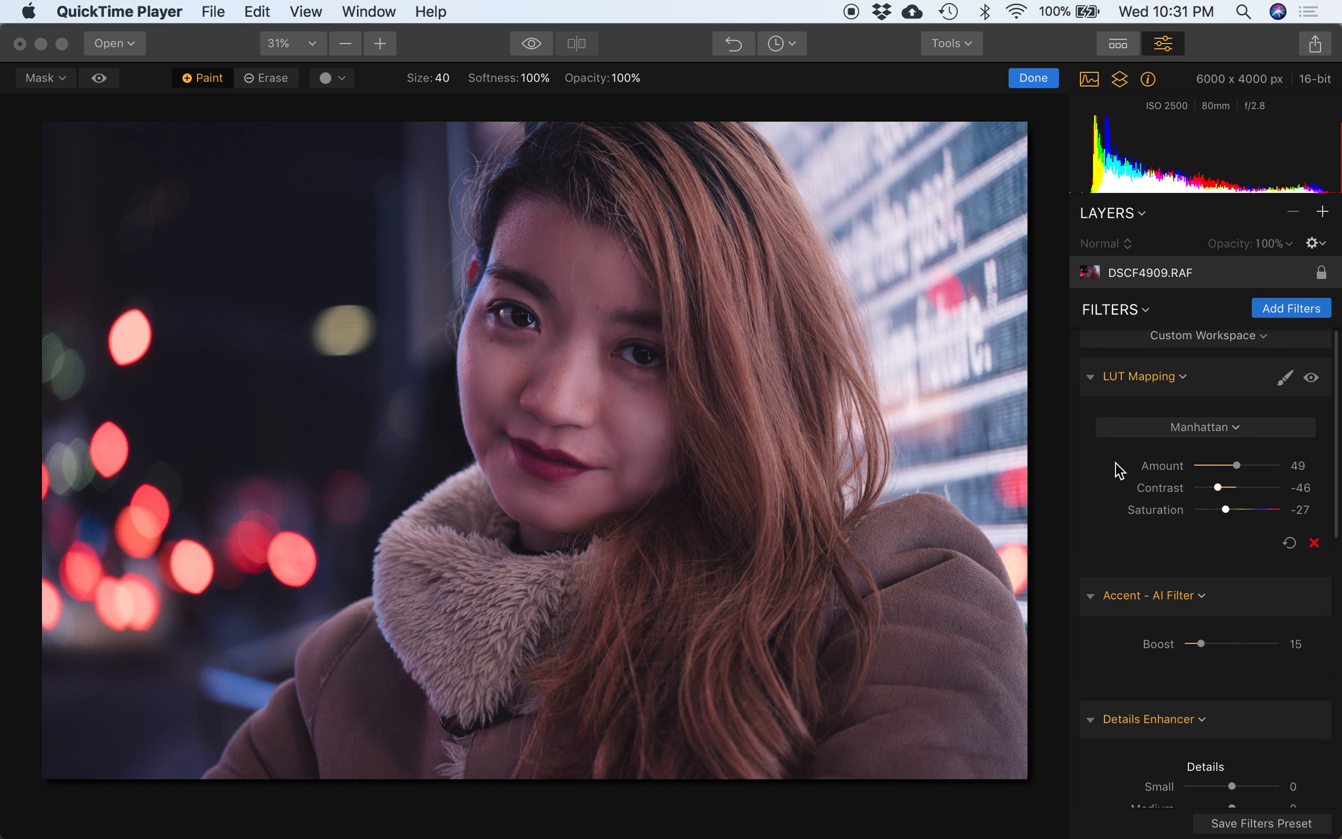